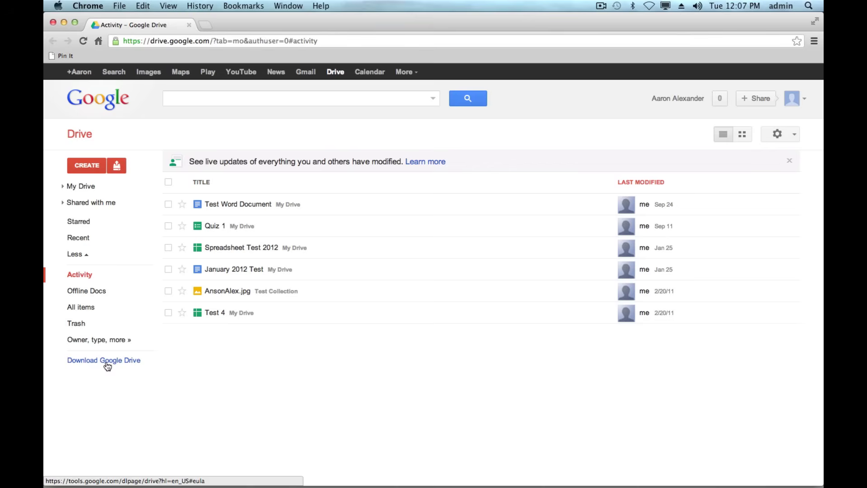
Open the Google Drive for Mac download page and its terms dialog from the web sidebar.
{"action": "left_click", "coordinate": [108, 364]}
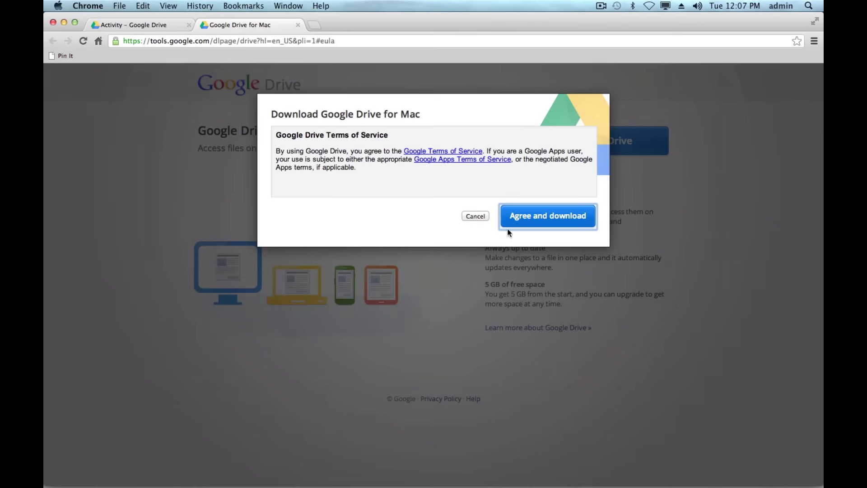
Accept the terms and keep the downloaded installgoogledrive.dmg installer.
{"action": "left_click", "coordinate": [550, 221]}
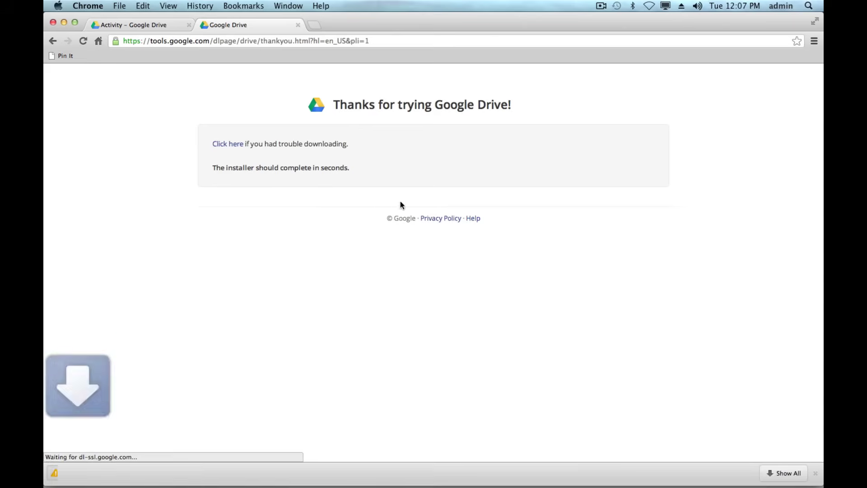
{"action": "left_click", "coordinate": [236, 473]}
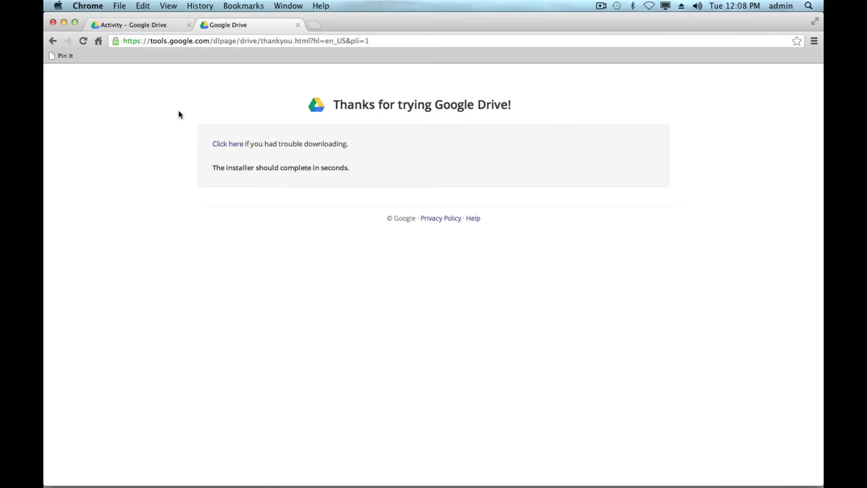
Copy Google Drive into Applications, then launch it, approving the downloaded-app warning.
{"action": "left_click", "coordinate": [64, 22]}
{"action": "left_click_drag", "start_coordinate": [181, 152], "coordinate": [317, 148]}
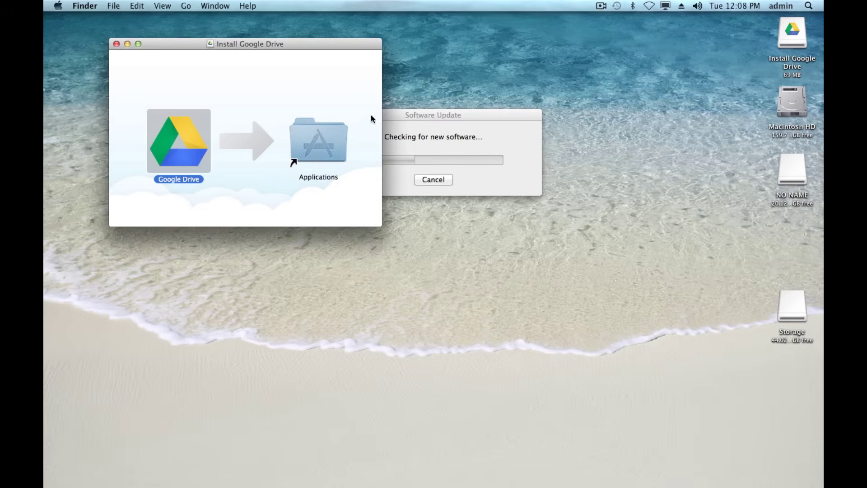
{"action": "double_click", "coordinate": [320, 145]}
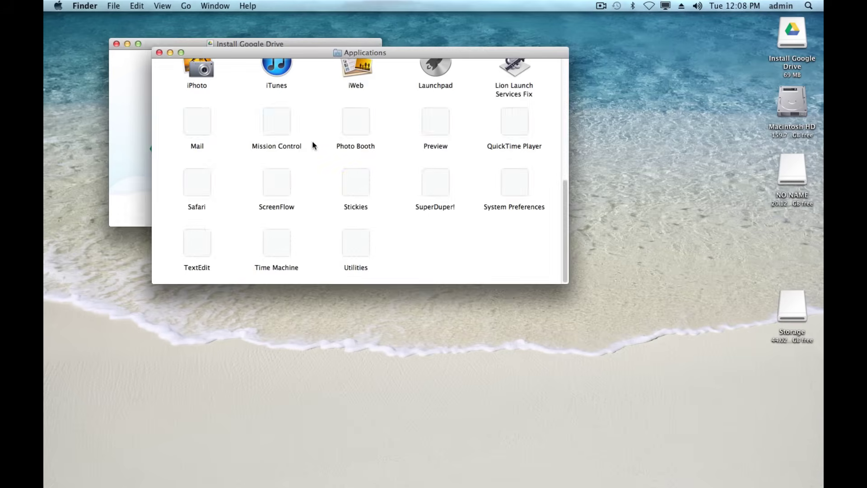
{"action": "scroll", "coordinate": [399, 166], "scroll_direction": "up", "scroll_amount": 10}
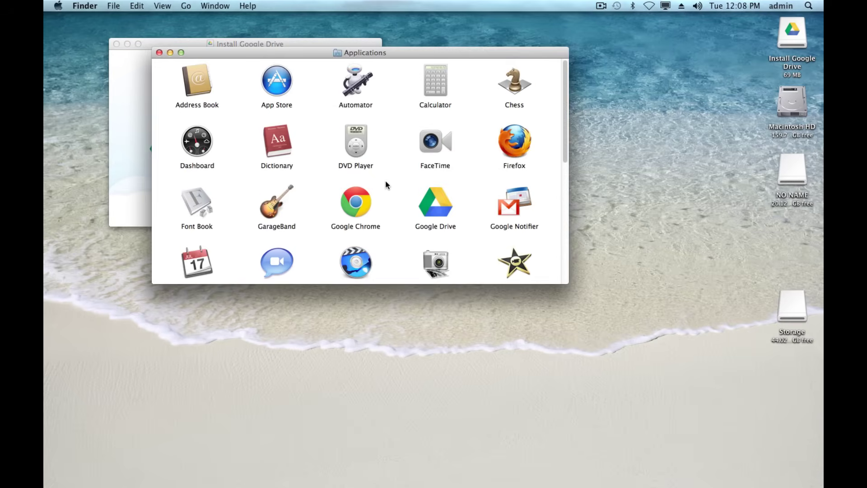
{"action": "left_click", "coordinate": [446, 207]}
{"action": "double_click", "coordinate": [447, 207]}
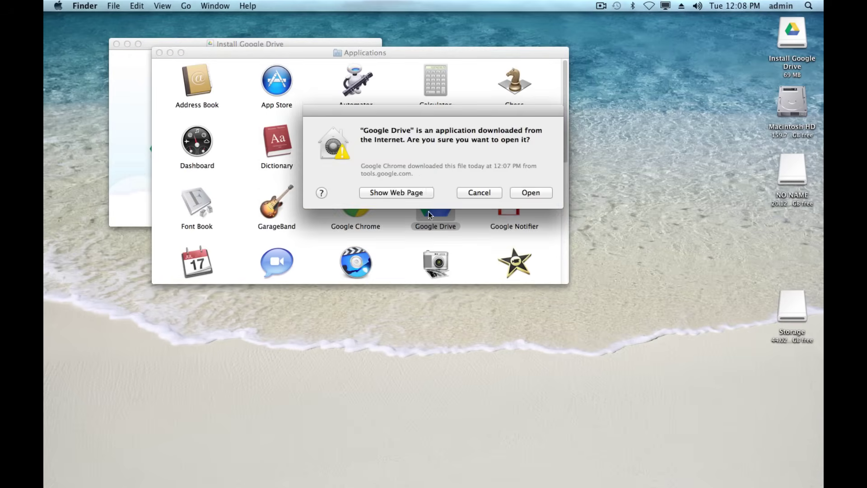
{"action": "left_click", "coordinate": [530, 194]}
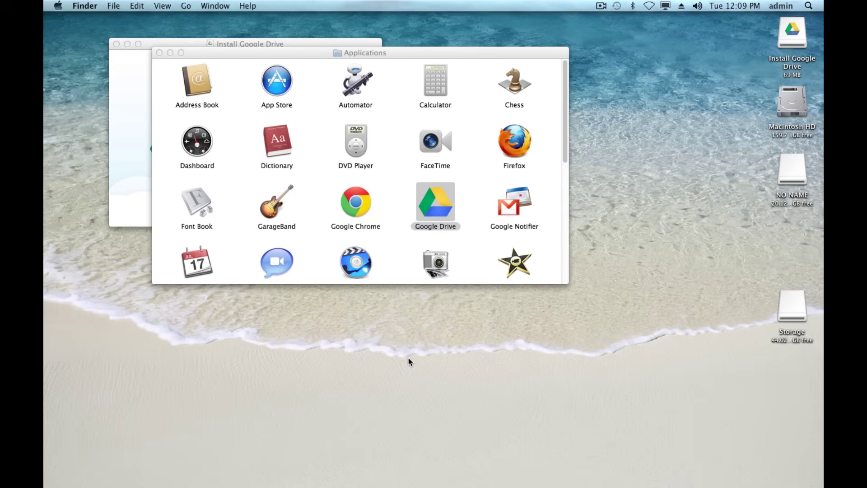
Close the installer and approve the Finder status-icon permission with the administrator password.
{"action": "mouse_move", "coordinate": [423, 486]}
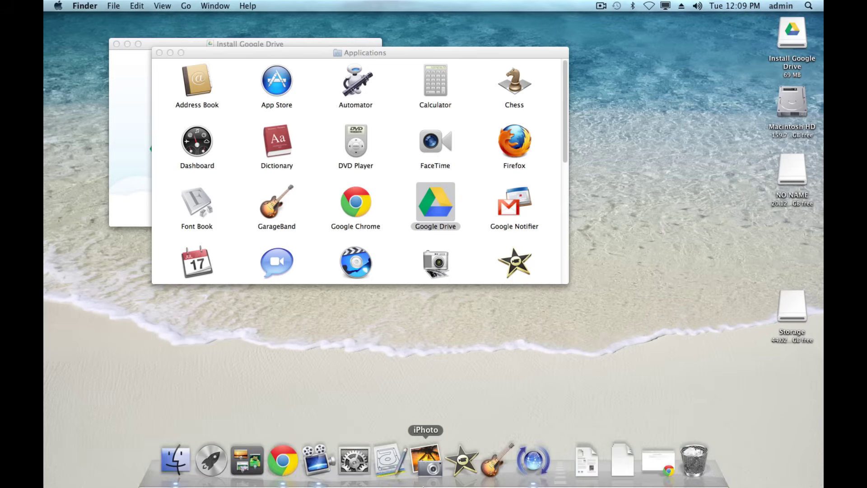
{"action": "left_click", "coordinate": [116, 45]}
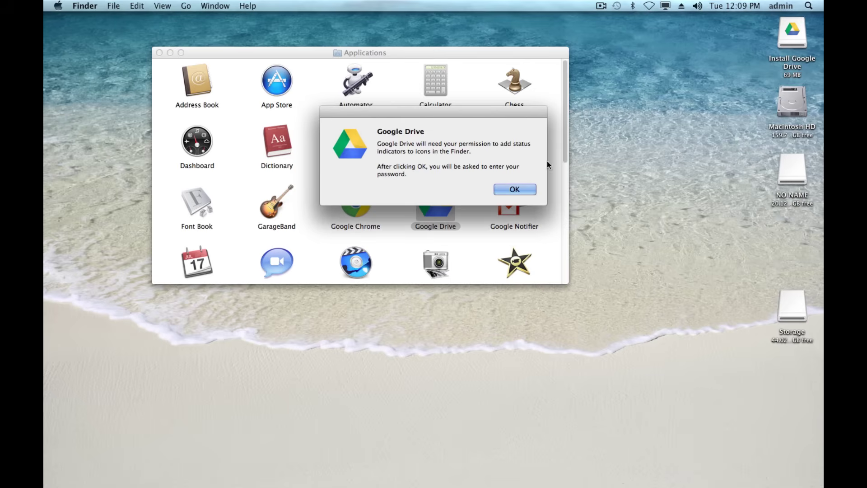
{"action": "left_click", "coordinate": [515, 189]}
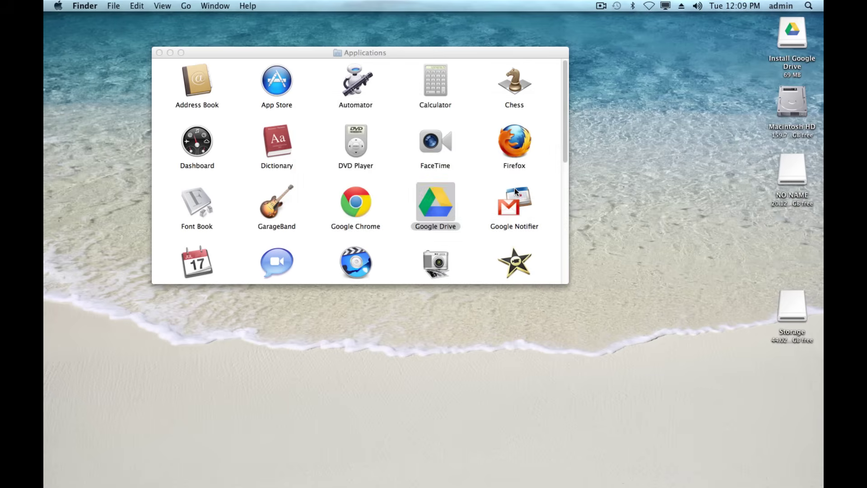
{"action": "type", "text": "•••"}
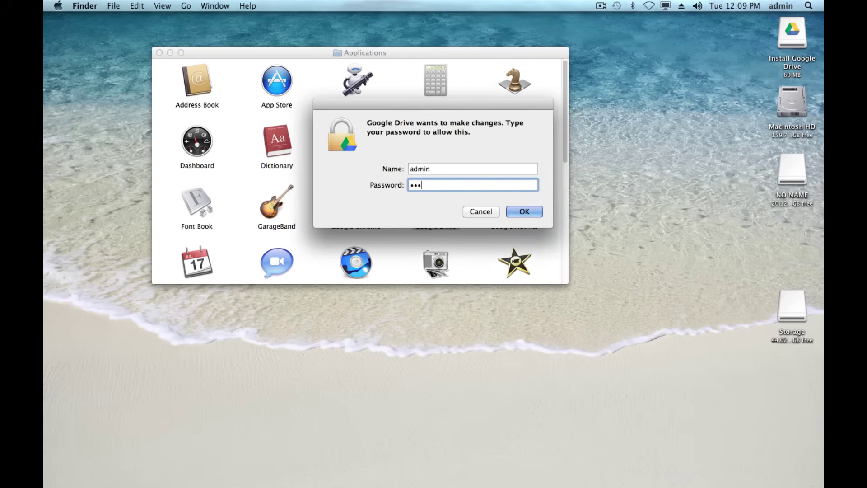
{"action": "type", "text": "•••••••"}
{"action": "key", "text": "Return"}
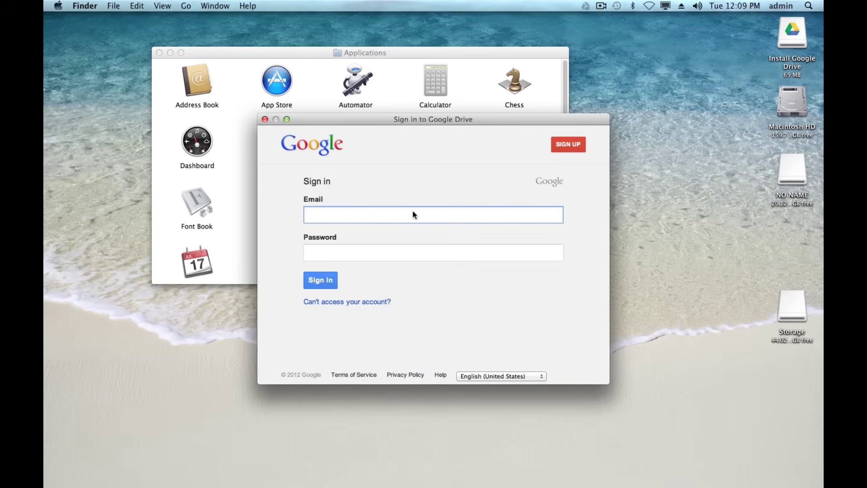
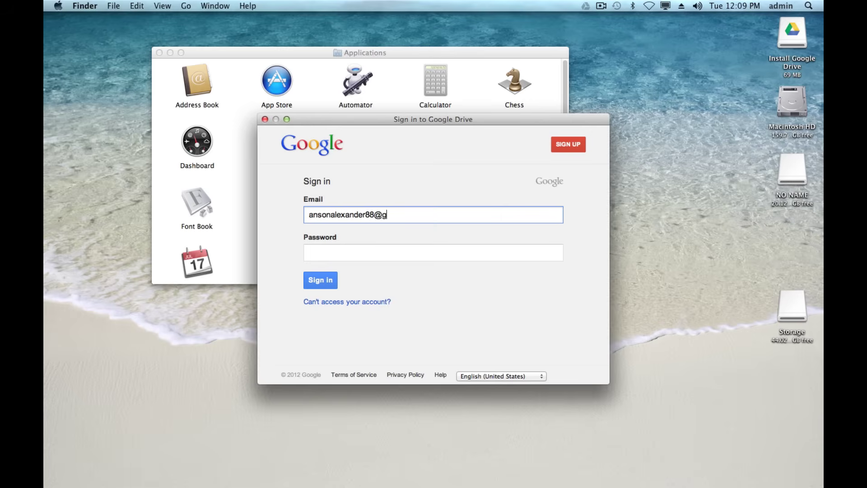
Sign in to Google Drive with the account's e-mail address and password.
{"action": "key", "text": "Tab"}
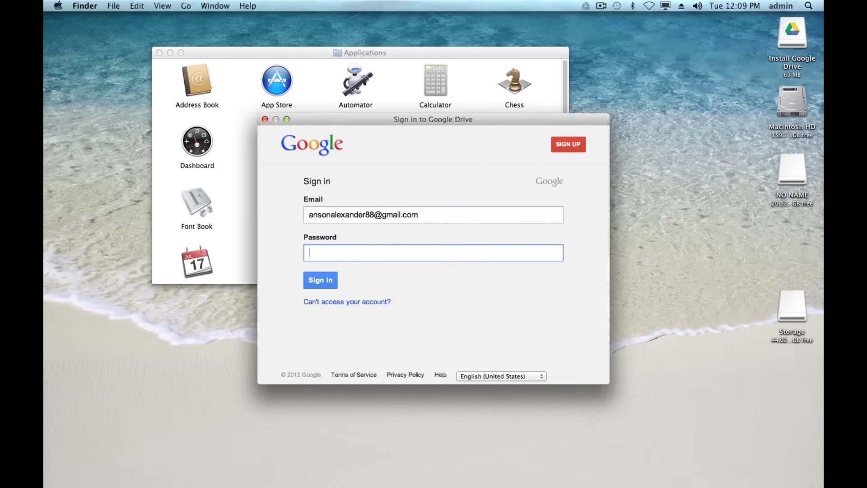
{"action": "type", "text": "••••••••••••••"}
{"action": "left_click", "coordinate": [319, 280]}
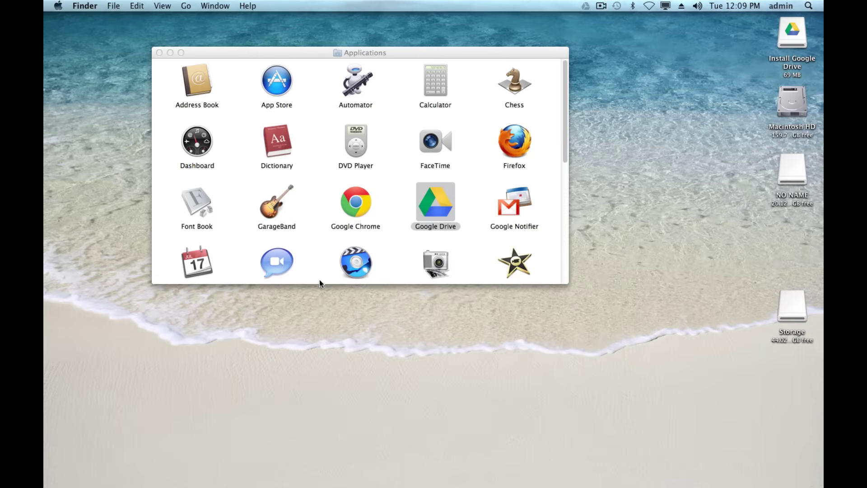
Close Applications, continue past Getting started, and choose Advanced setup.
{"action": "left_click", "coordinate": [159, 52]}
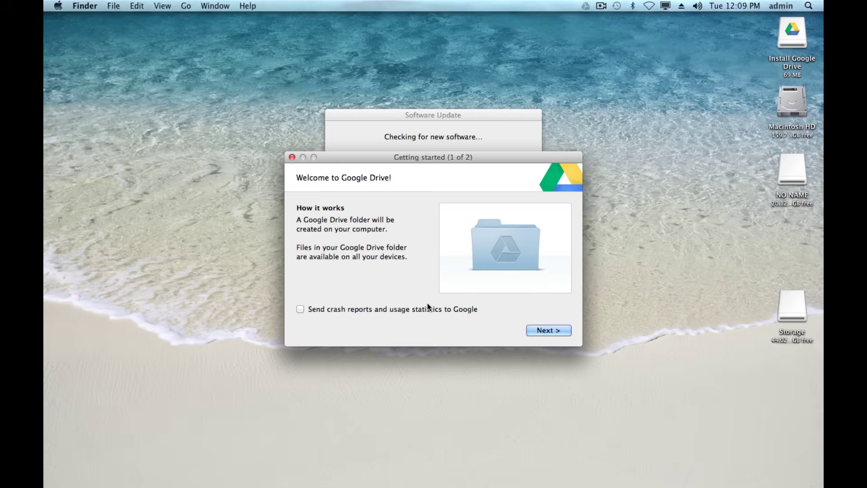
{"action": "left_click", "coordinate": [540, 331]}
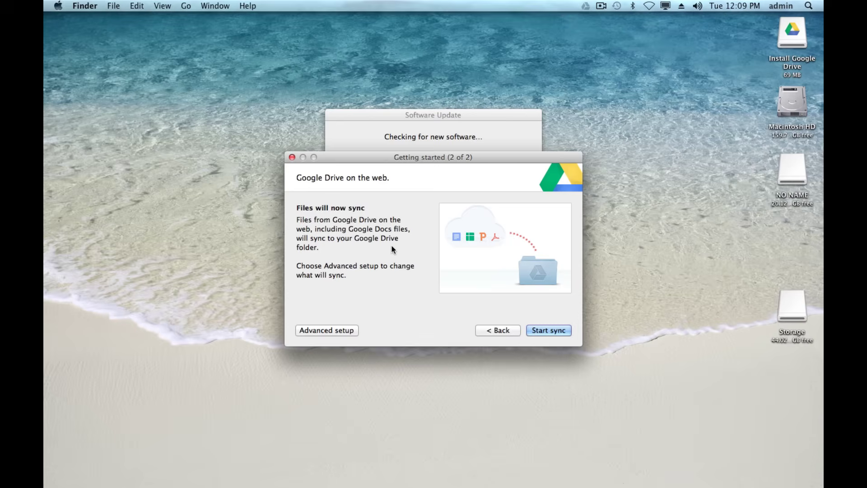
{"action": "left_click", "coordinate": [334, 329]}
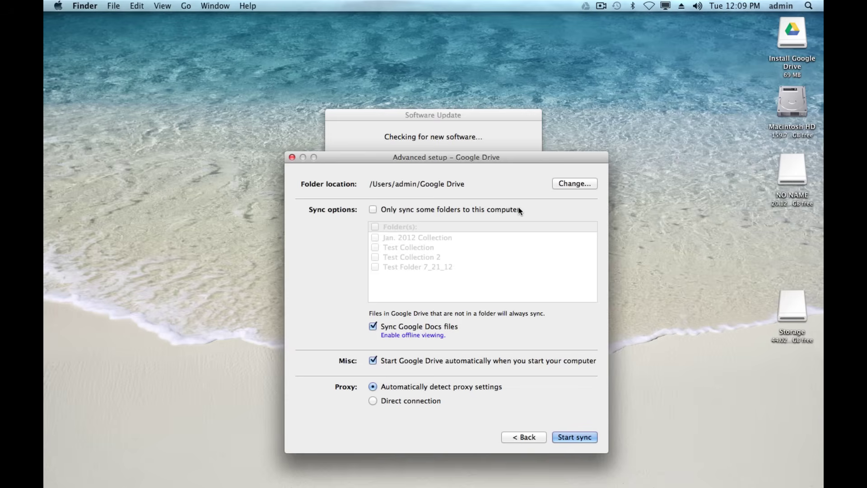
{"action": "left_click", "coordinate": [373, 210]}
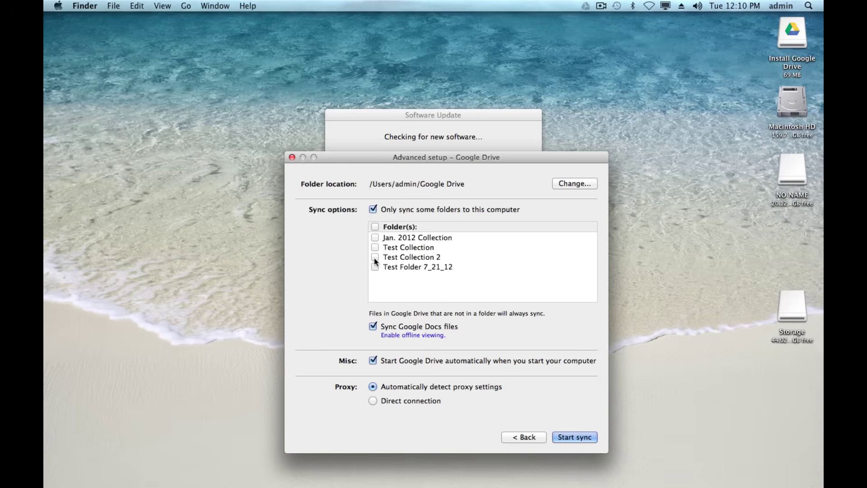
{"action": "left_click", "coordinate": [373, 210]}
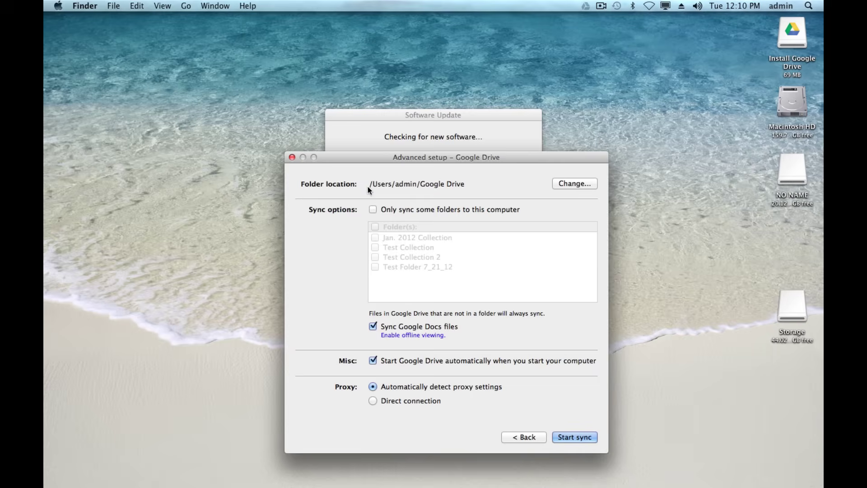
{"action": "left_click", "coordinate": [563, 185]}
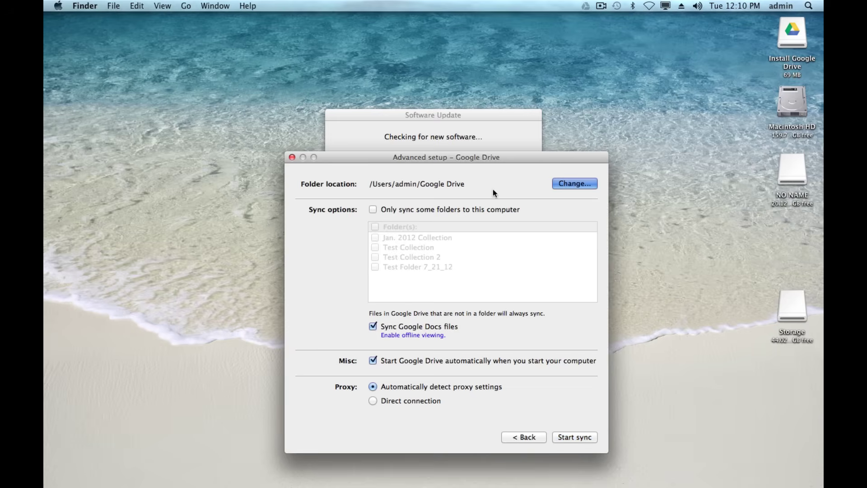
Change the Google Drive folder location to the Desktop.
{"action": "left_click", "coordinate": [565, 185]}
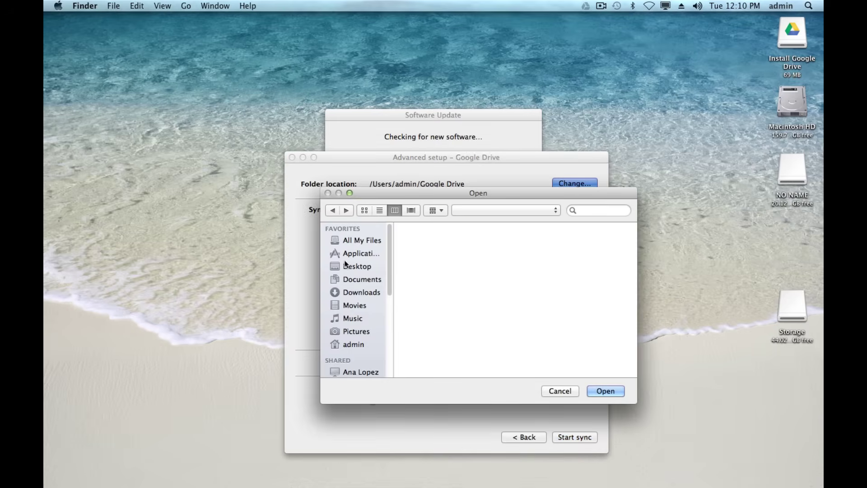
{"action": "left_click", "coordinate": [350, 266]}
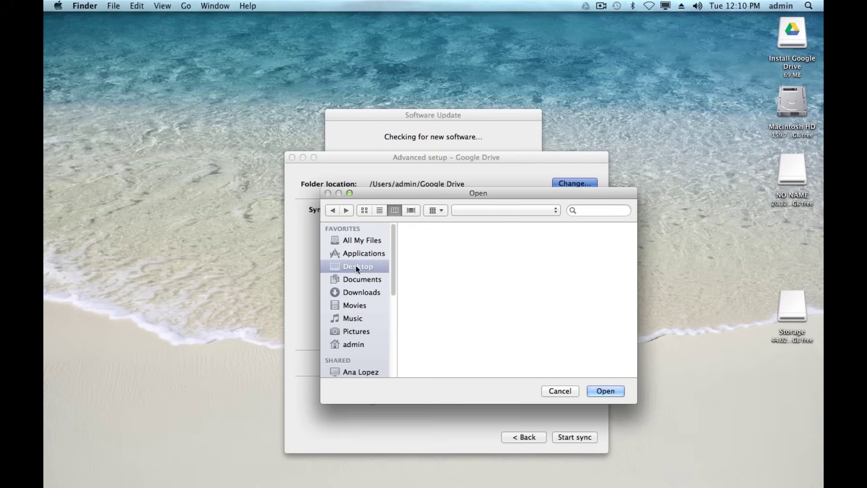
{"action": "left_click", "coordinate": [599, 390]}
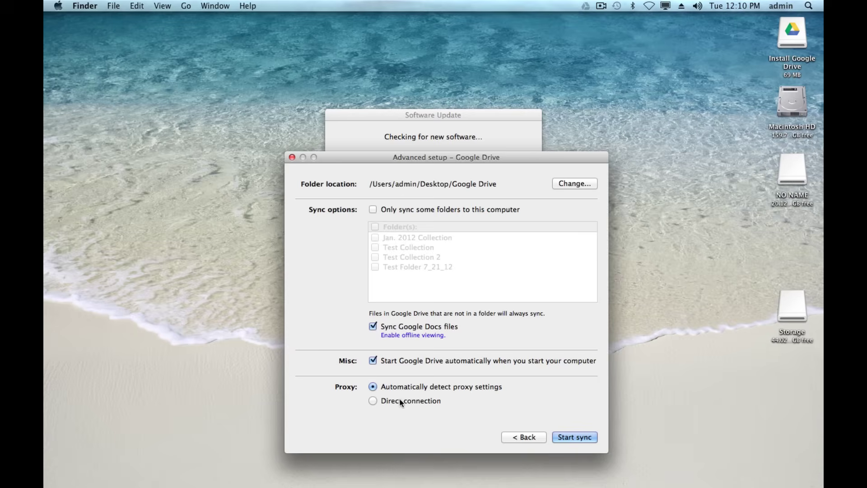
Start syncing, dismiss Software Update, and open the Desktop Google Drive folder in Finder.
{"action": "left_click", "coordinate": [568, 437]}
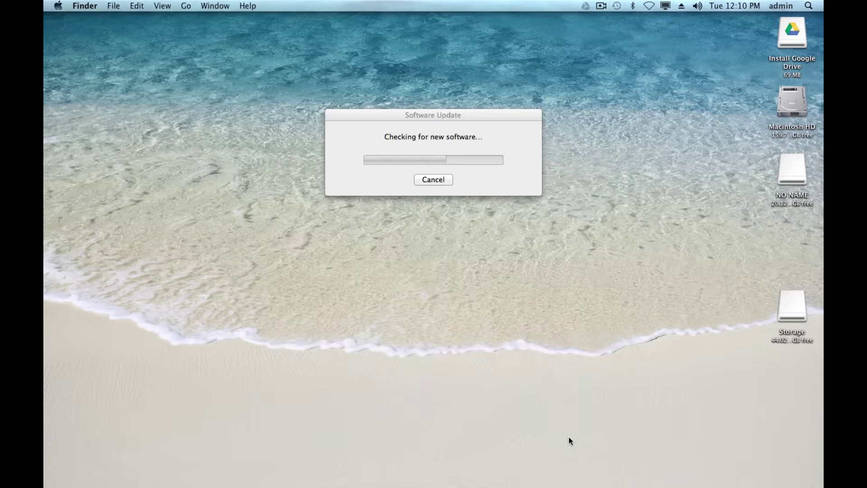
{"action": "left_click", "coordinate": [432, 181]}
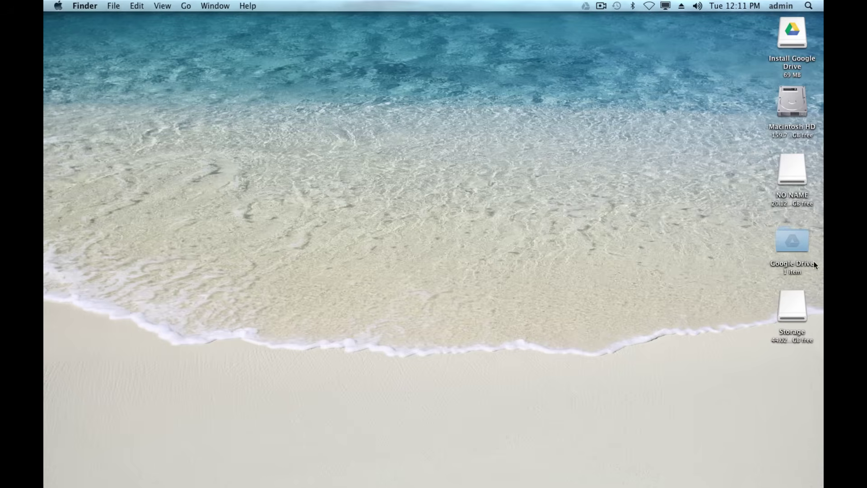
{"action": "double_click", "coordinate": [790, 239]}
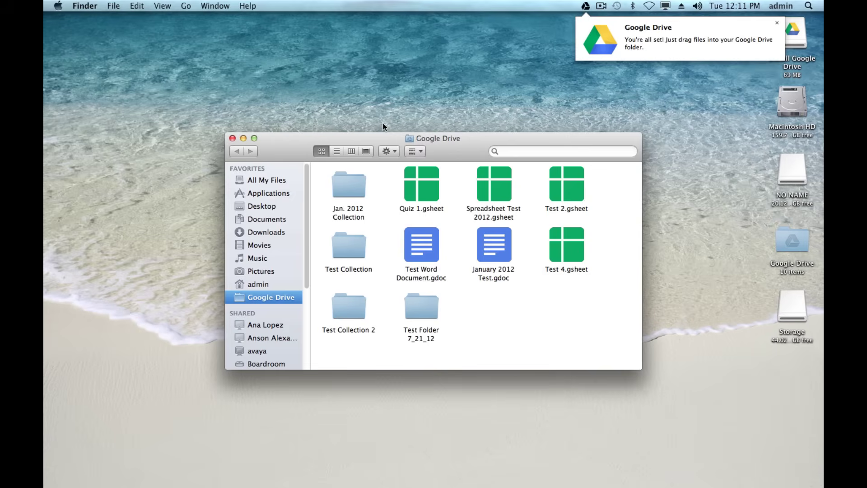
{"action": "left_click", "coordinate": [328, 84]}
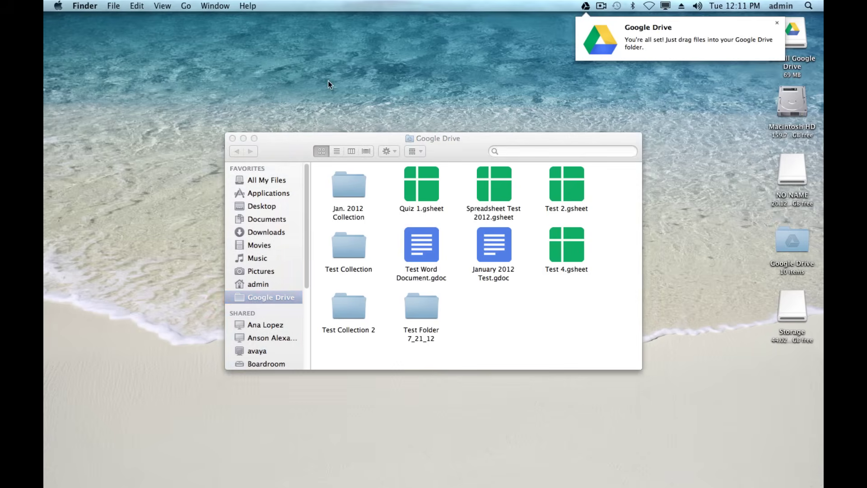
{"action": "key", "text": "super+space"}
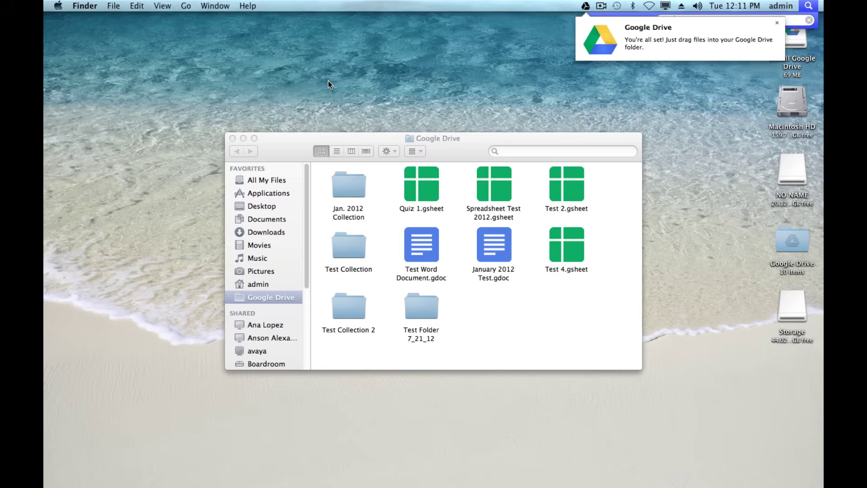
Launch TextEdit from Applications and type 'This is a new file.' into a new document.
{"action": "key", "text": "Escape"}
{"action": "key", "text": "super+n"}
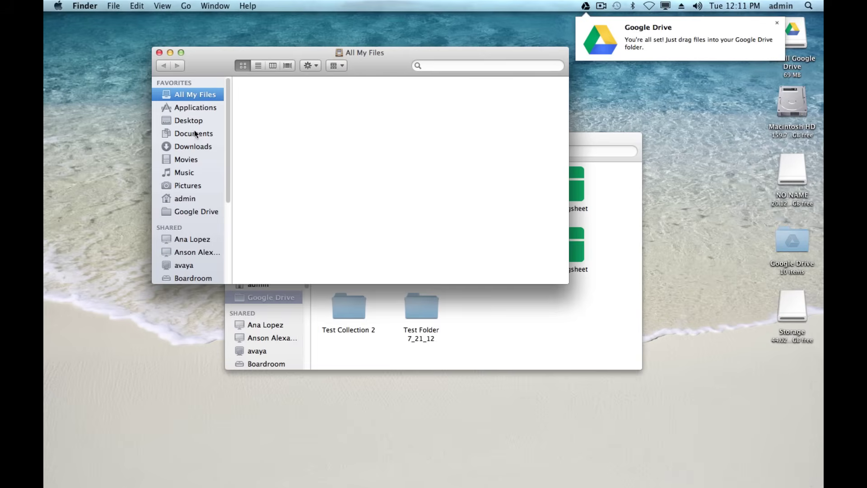
{"action": "left_click", "coordinate": [192, 107]}
{"action": "scroll", "coordinate": [325, 206], "scroll_direction": "down", "scroll_amount": 10}
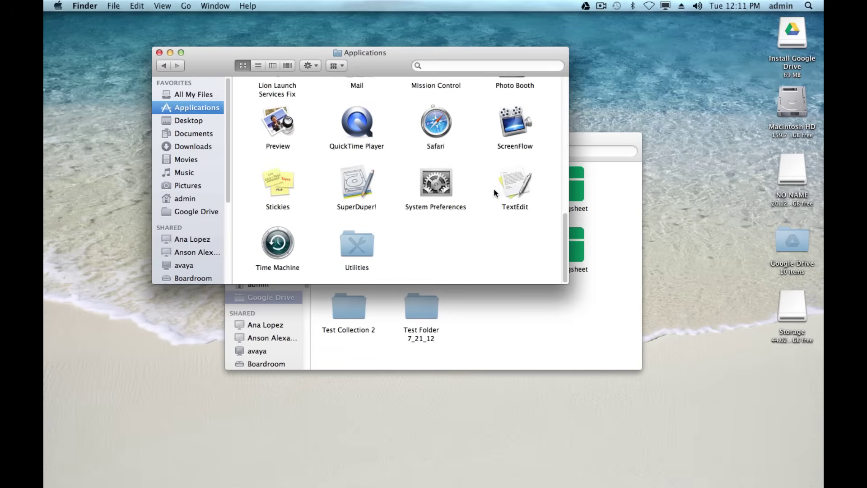
{"action": "double_click", "coordinate": [514, 184]}
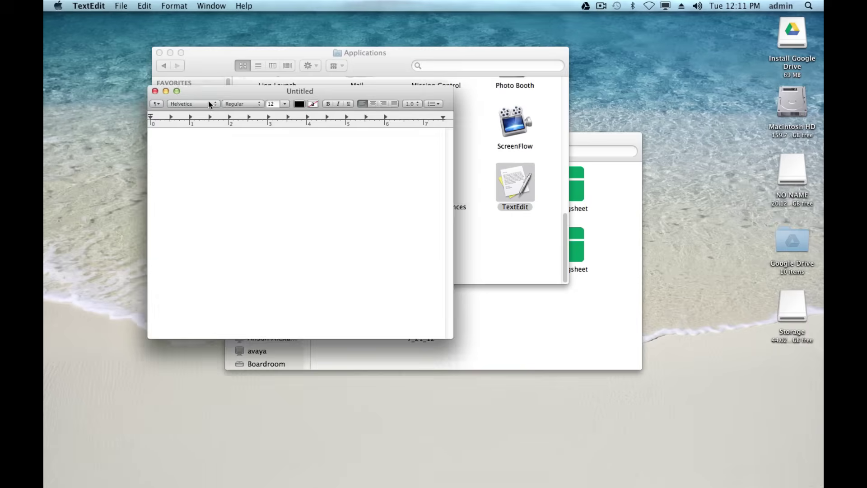
{"action": "left_click", "coordinate": [159, 53]}
{"action": "type", "text": "Thi"}
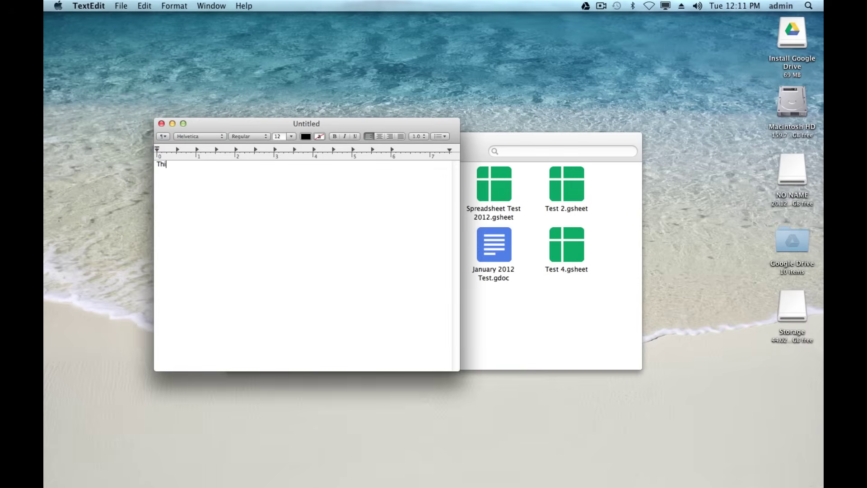
{"action": "type", "text": "s is a new file."}
Save the document as 'Google Drive Test' in the Desktop Google Drive folder and close it.
{"action": "key", "text": "super+s"}
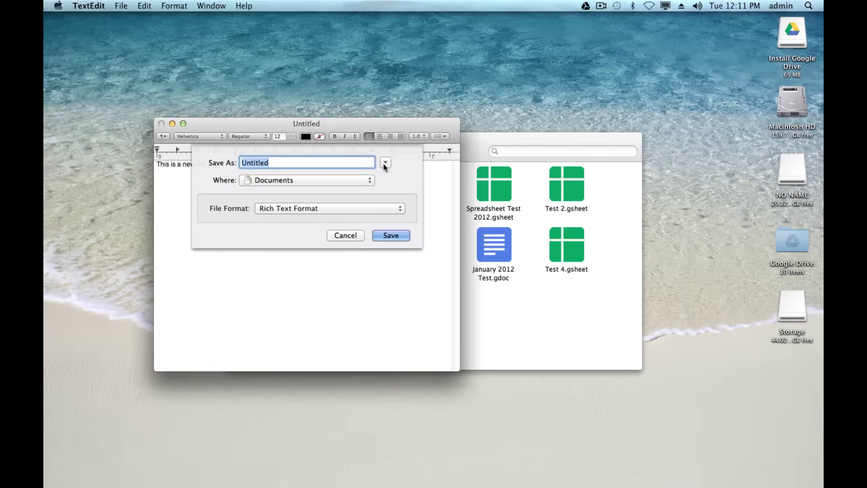
{"action": "left_click", "coordinate": [385, 163]}
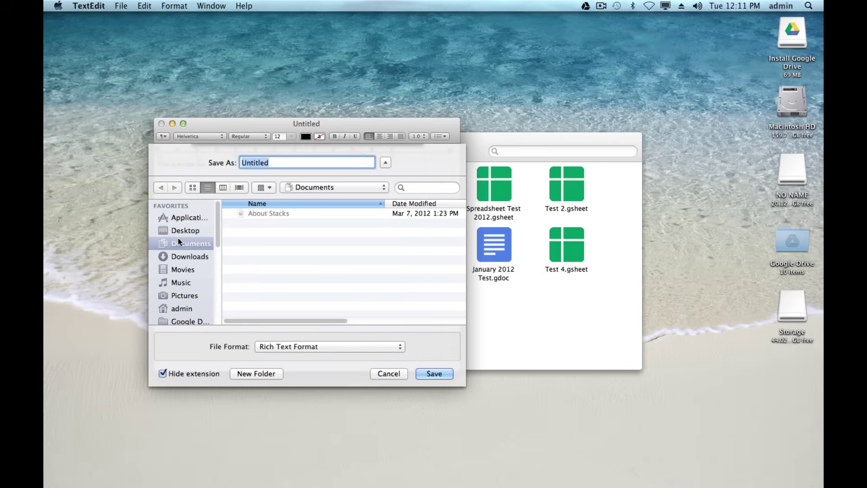
{"action": "left_click", "coordinate": [208, 233]}
{"action": "double_click", "coordinate": [253, 213]}
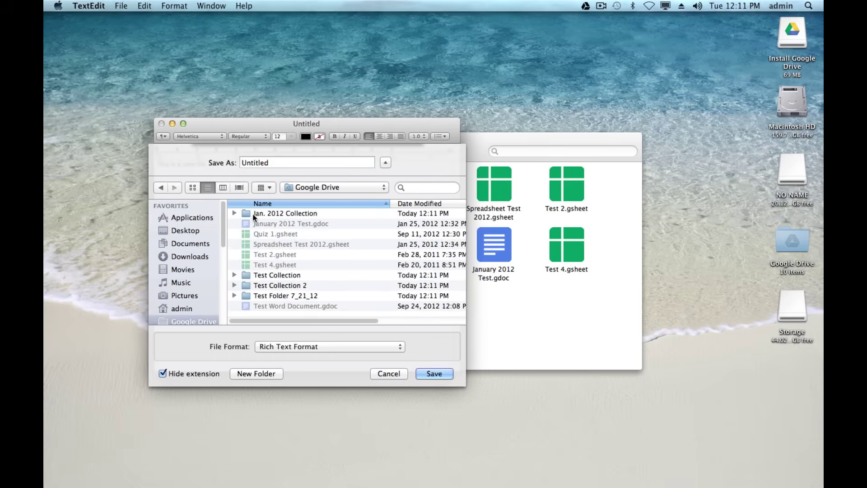
{"action": "double_click", "coordinate": [260, 163]}
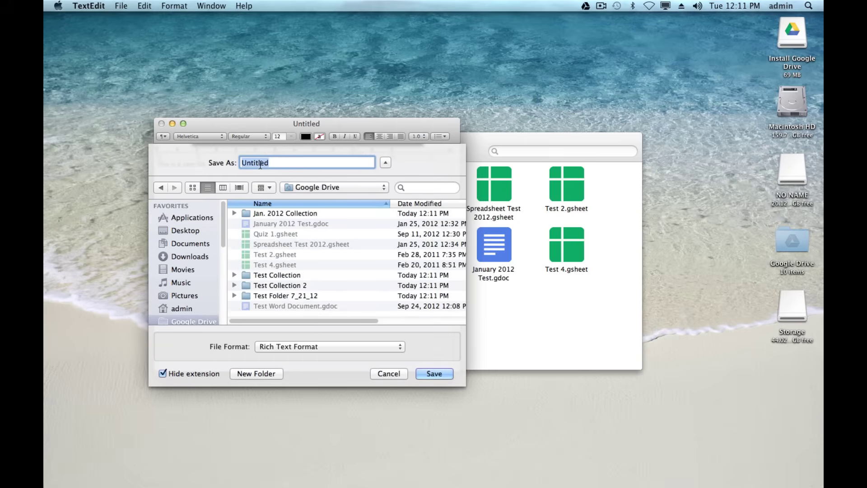
{"action": "type", "text": "Google De"}
{"action": "key", "text": "BackSpace"}
{"action": "type", "text": "rive Test"}
{"action": "left_click", "coordinate": [434, 375]}
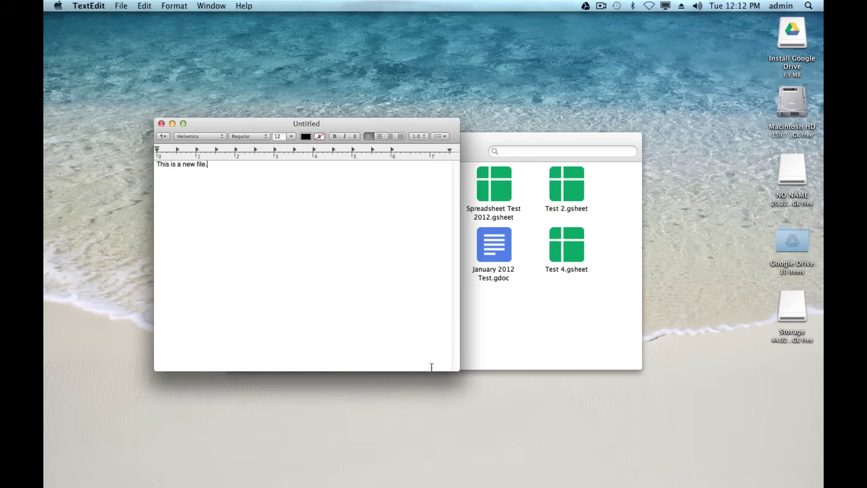
{"action": "left_click", "coordinate": [161, 124]}
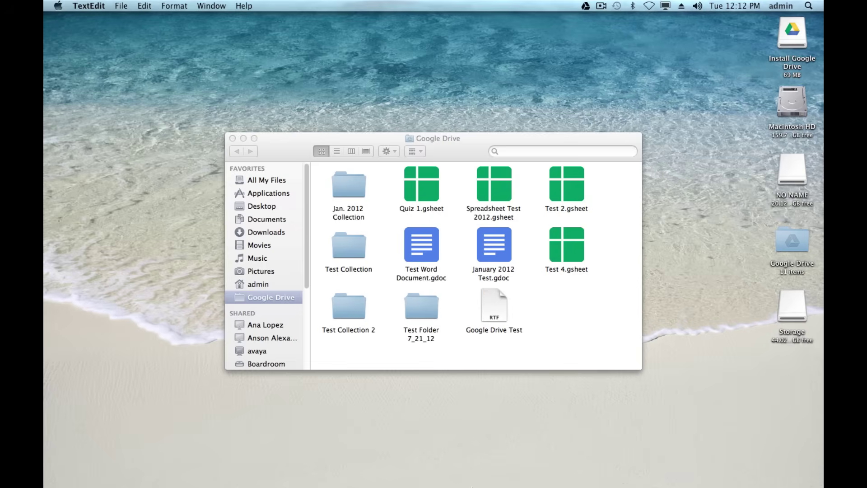
Refresh the Drive Activity list in Chrome and preview the synced Google Drive Test.rtf.
{"action": "mouse_move", "coordinate": [460, 482]}
{"action": "left_click", "coordinate": [292, 468]}
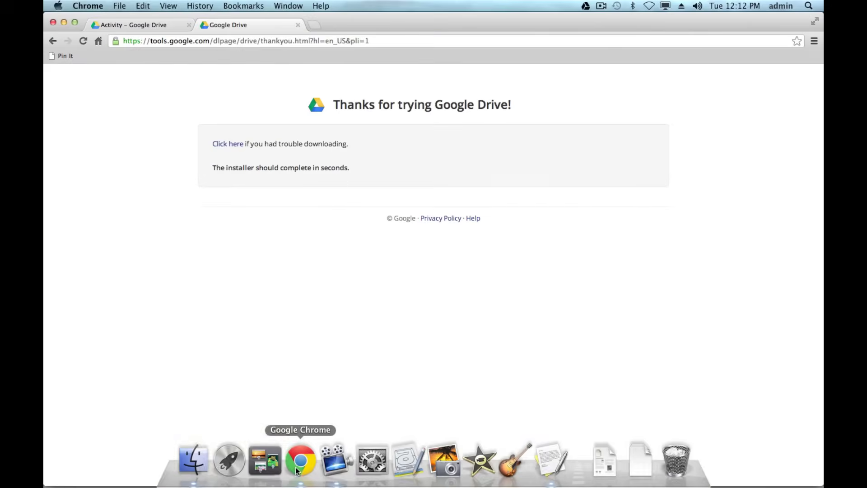
{"action": "left_click", "coordinate": [145, 28]}
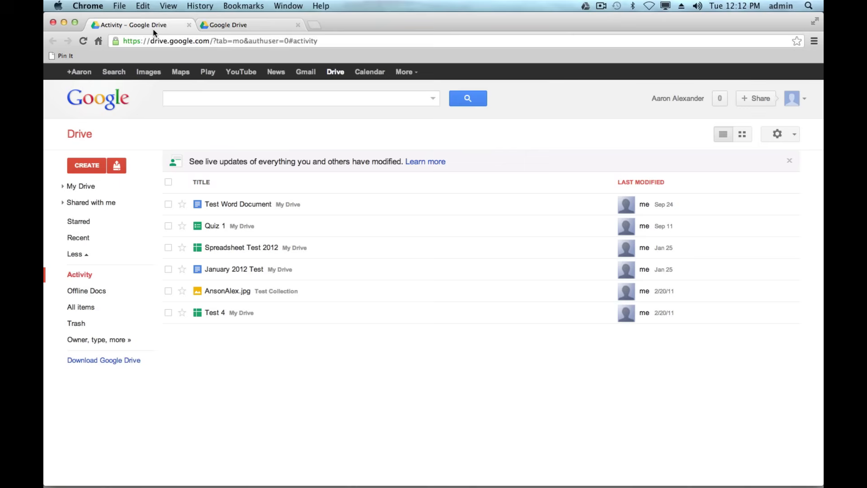
{"action": "left_click", "coordinate": [104, 275]}
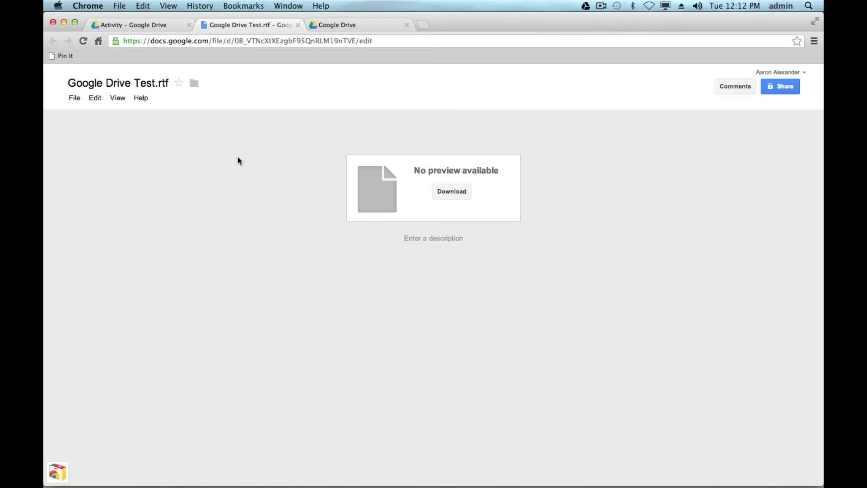
{"action": "left_click", "coordinate": [297, 26]}
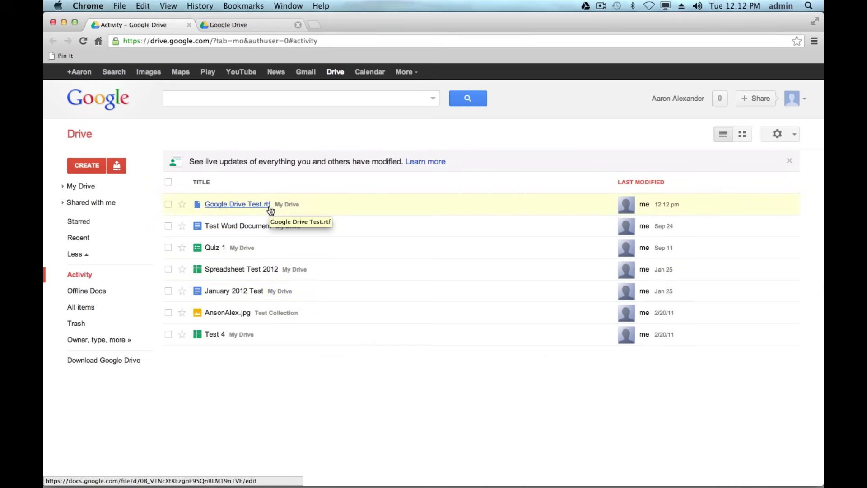
Export Google Drive Test.rtf to Google Docs and type 'ahjalsdjf;la' after the sentence.
{"action": "right_click", "coordinate": [301, 205]}
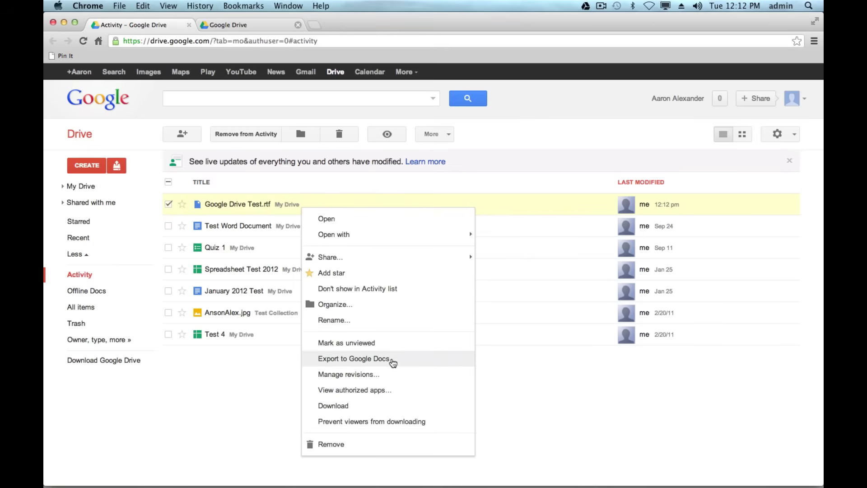
{"action": "left_click", "coordinate": [392, 363]}
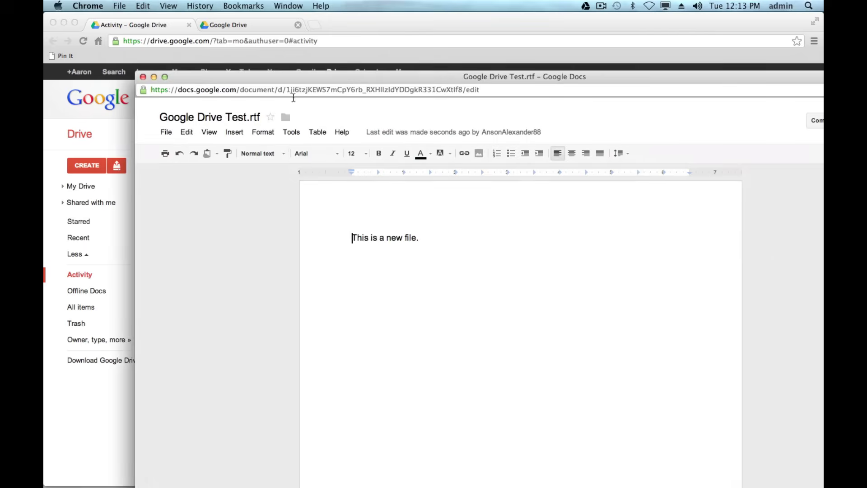
{"action": "left_click", "coordinate": [421, 233]}
{"action": "type", "text": "ahjalsdjf;la"}
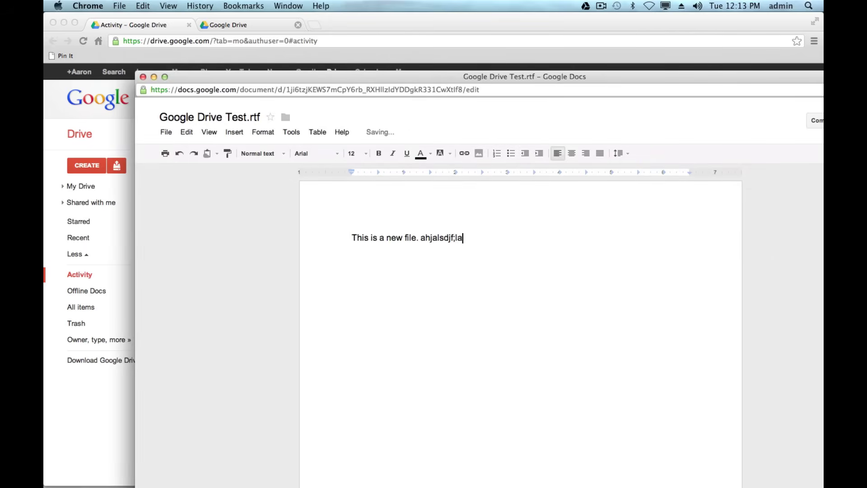
Close the converted Doc, minimize Chrome, and enlarge the Google Drive folder window in Finder.
{"action": "left_click", "coordinate": [143, 78]}
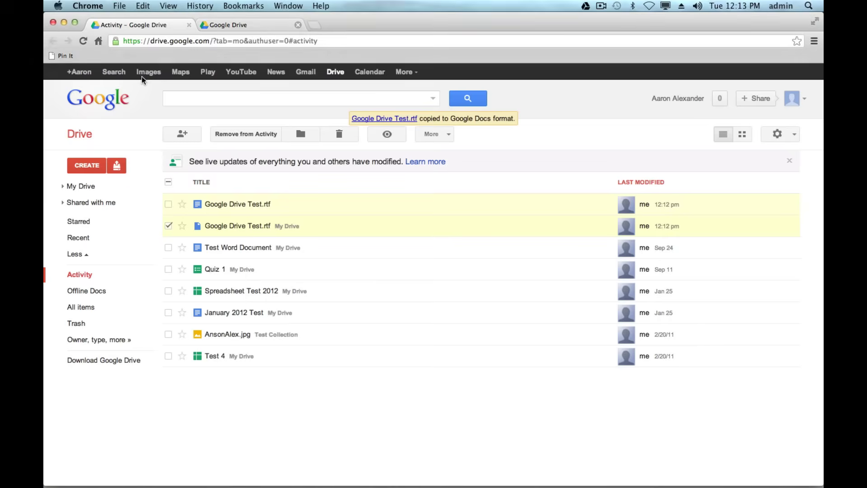
{"action": "left_click", "coordinate": [64, 22]}
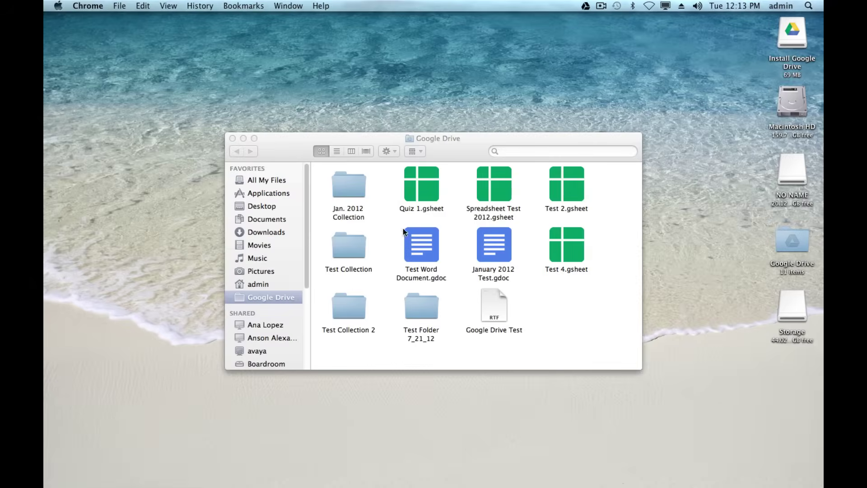
{"action": "left_click", "coordinate": [544, 295]}
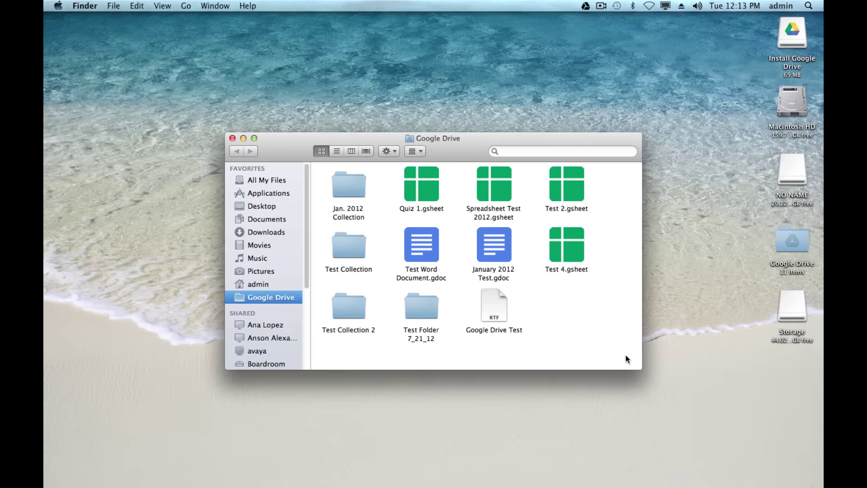
{"action": "left_click_drag", "start_coordinate": [636, 368], "coordinate": [698, 415]}
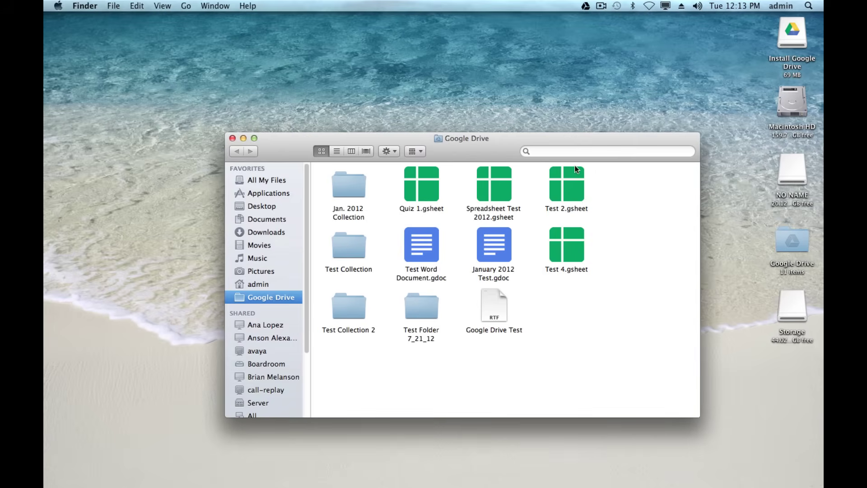
Check Google Drive's sync status and confirm the Google Drive Test file is in the folder.
{"action": "left_click", "coordinate": [585, 7]}
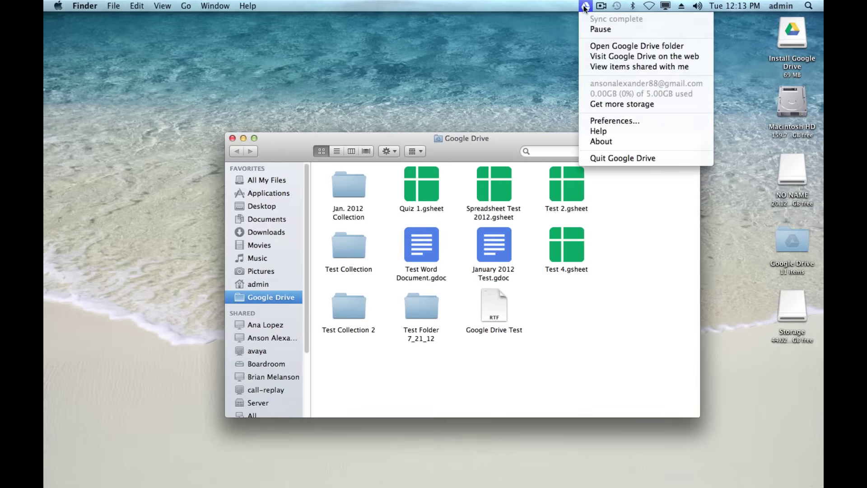
{"action": "left_click", "coordinate": [585, 6]}
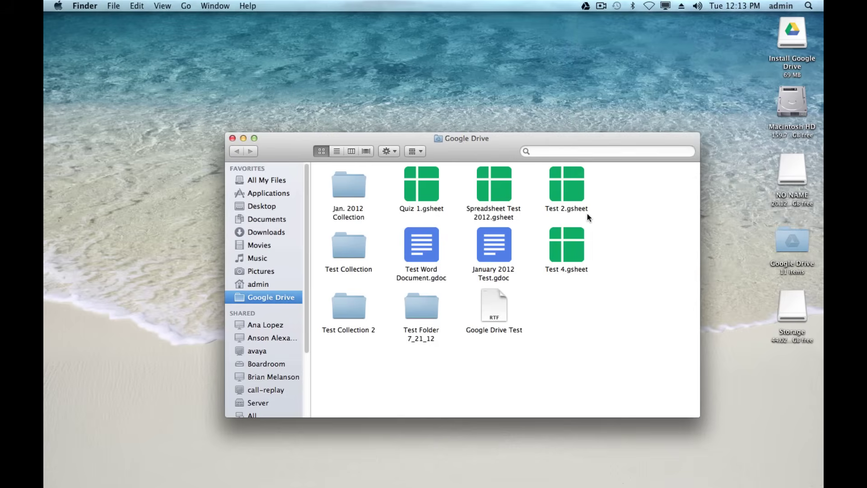
{"action": "left_click", "coordinate": [502, 312]}
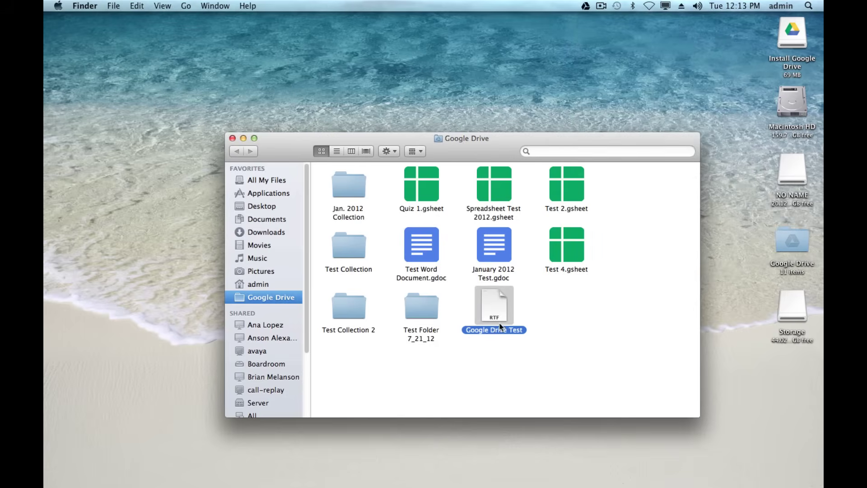
{"action": "left_click", "coordinate": [563, 324]}
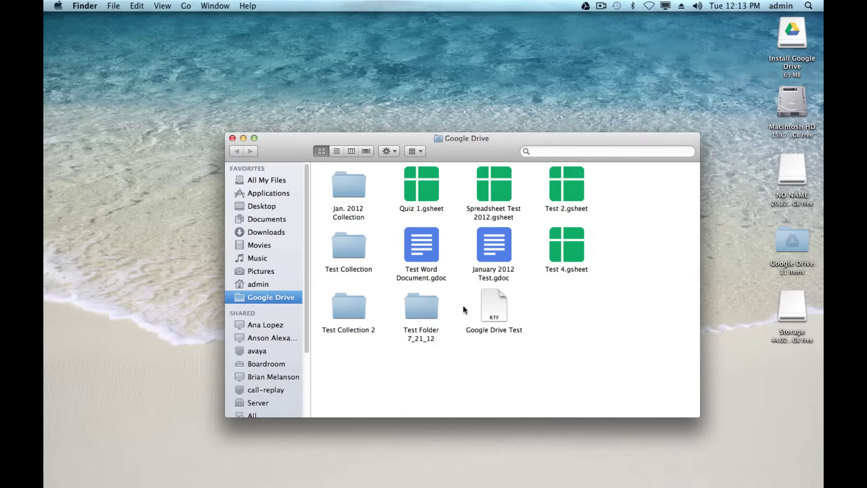
Peek into the admin folder, return to Google Drive, and glance at the View menu without changes.
{"action": "left_click", "coordinate": [269, 284]}
{"action": "left_click", "coordinate": [267, 295]}
{"action": "left_click", "coordinate": [163, 5]}
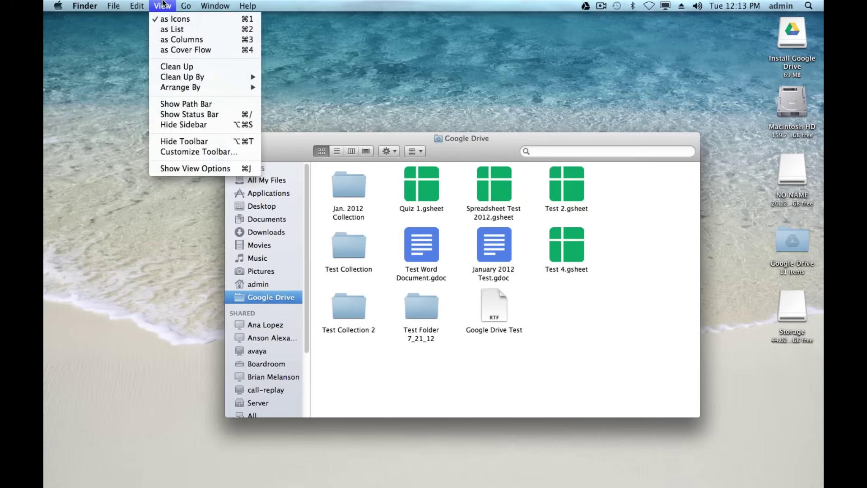
{"action": "left_click", "coordinate": [163, 5]}
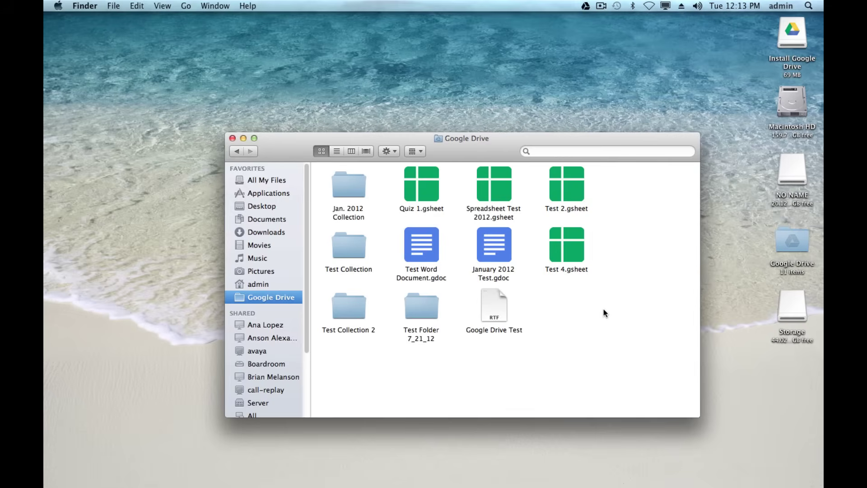